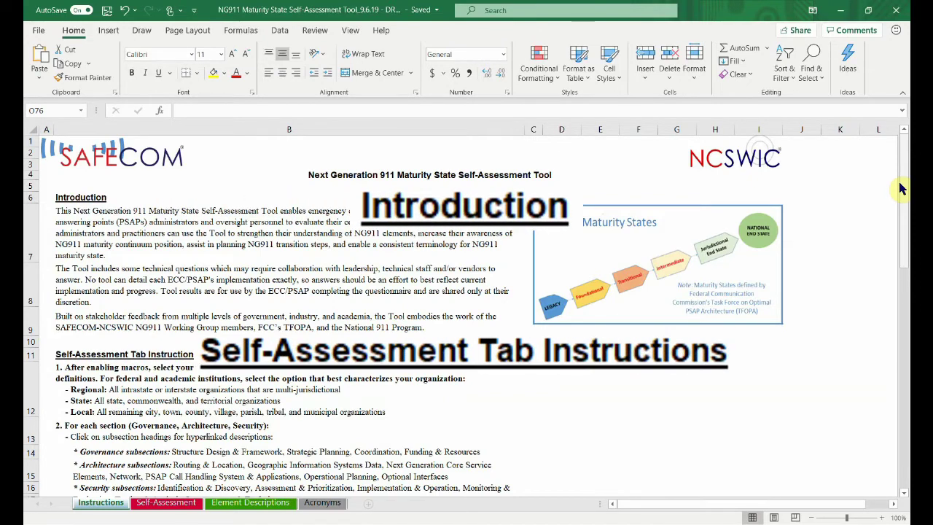
Read down the Instructions sheet, then switch to the Self-Assessment questionnaire sheet
{"action": "scroll", "coordinate": [901, 188], "scroll_direction": "down", "scroll_amount": 6}
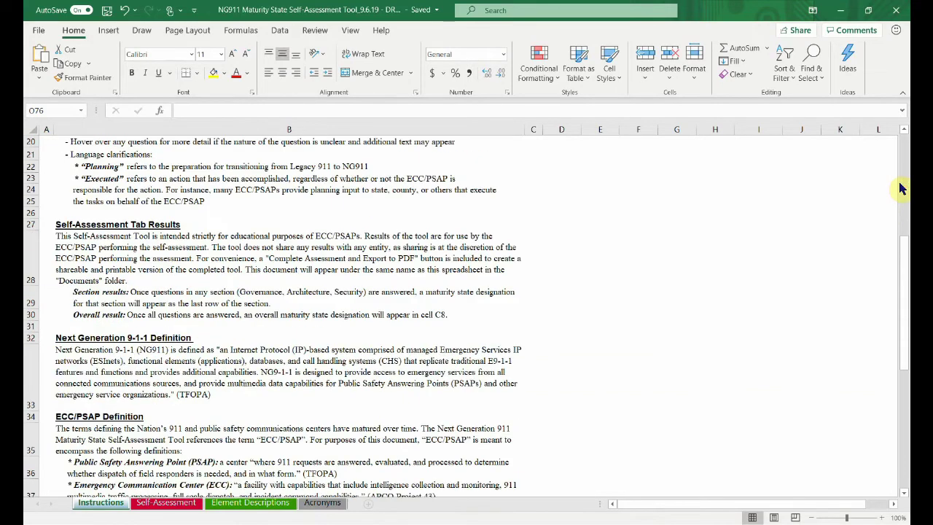
{"action": "scroll", "coordinate": [901, 188], "scroll_direction": "down", "scroll_amount": 3}
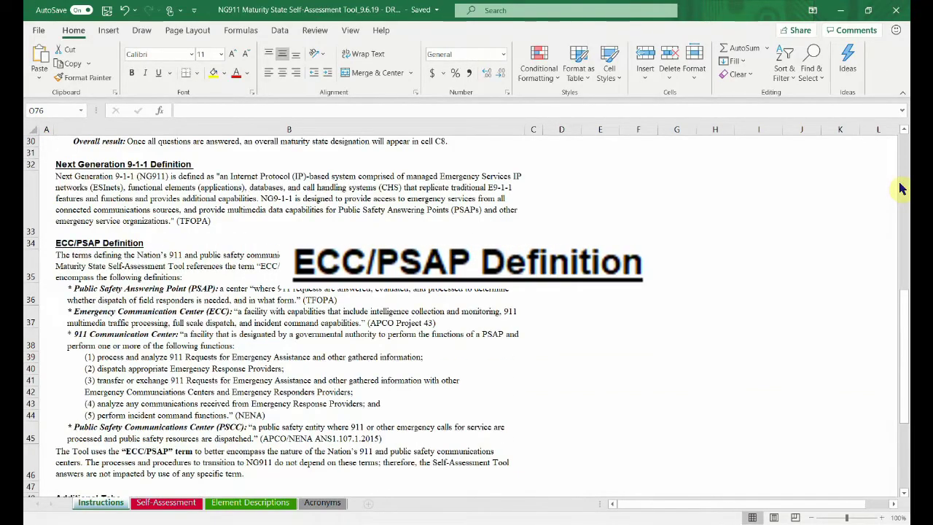
{"action": "scroll", "coordinate": [901, 188], "scroll_direction": "down", "scroll_amount": 3}
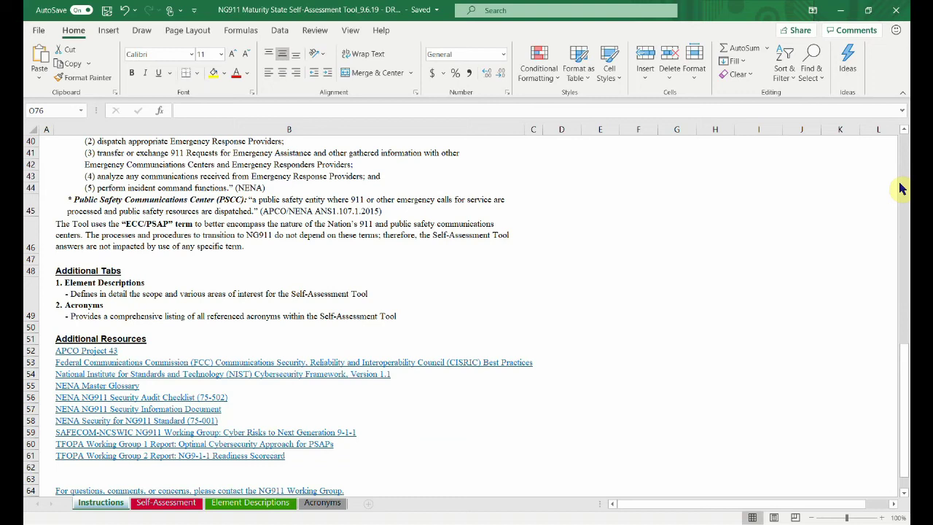
{"action": "left_click", "coordinate": [166, 503]}
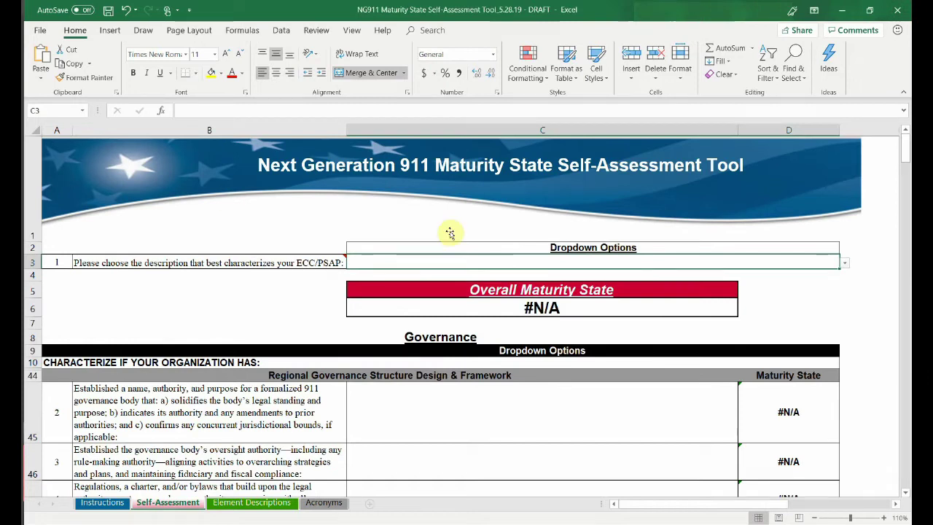
Try Regional and State as the C3 organization type, ending on Local
{"action": "left_click", "coordinate": [845, 264]}
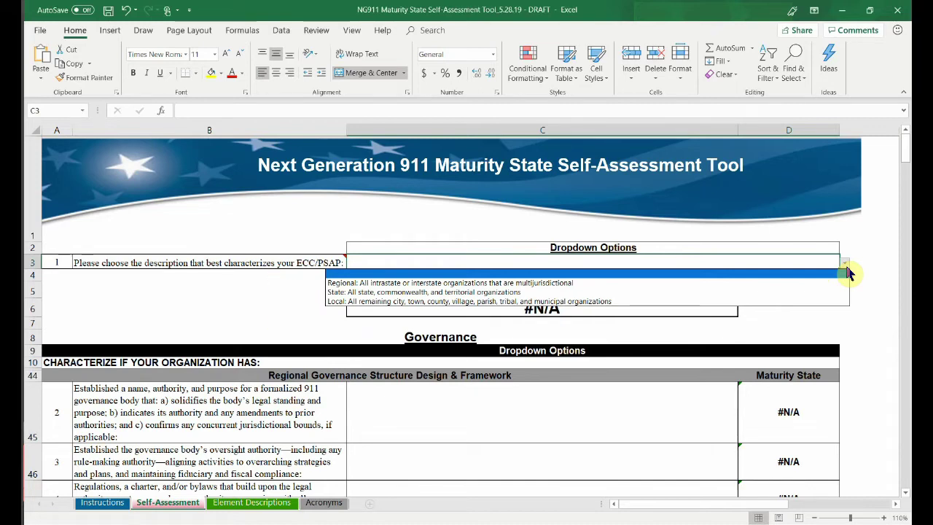
{"action": "left_click", "coordinate": [838, 283]}
{"action": "left_click", "coordinate": [844, 263]}
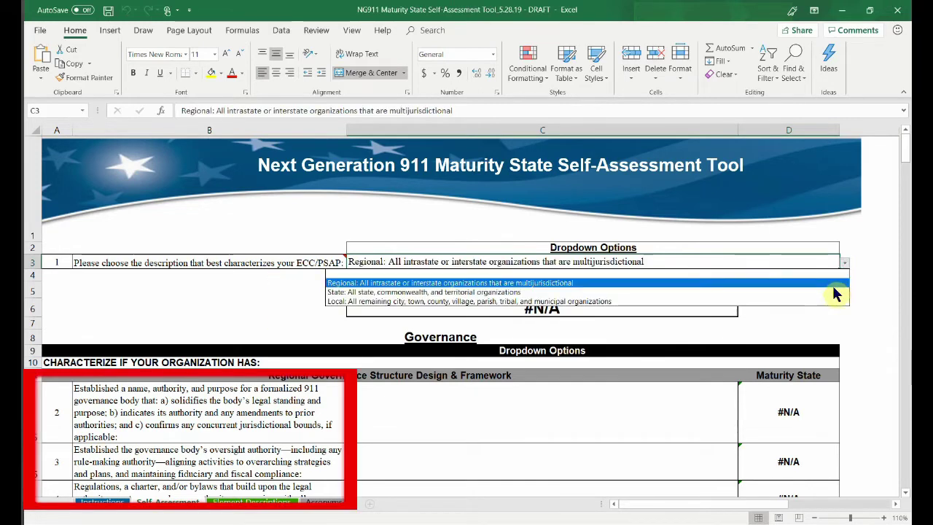
{"action": "left_click", "coordinate": [834, 293]}
{"action": "left_click", "coordinate": [845, 264]}
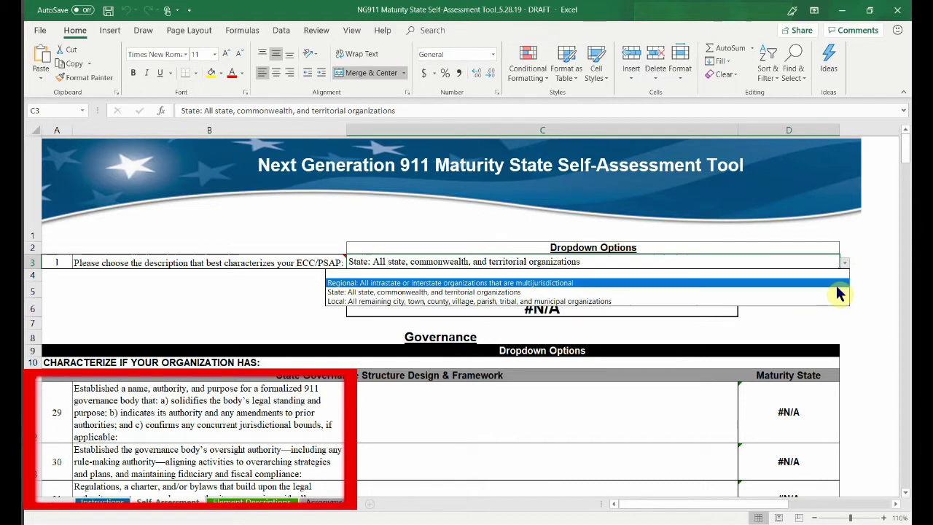
{"action": "left_click", "coordinate": [832, 300]}
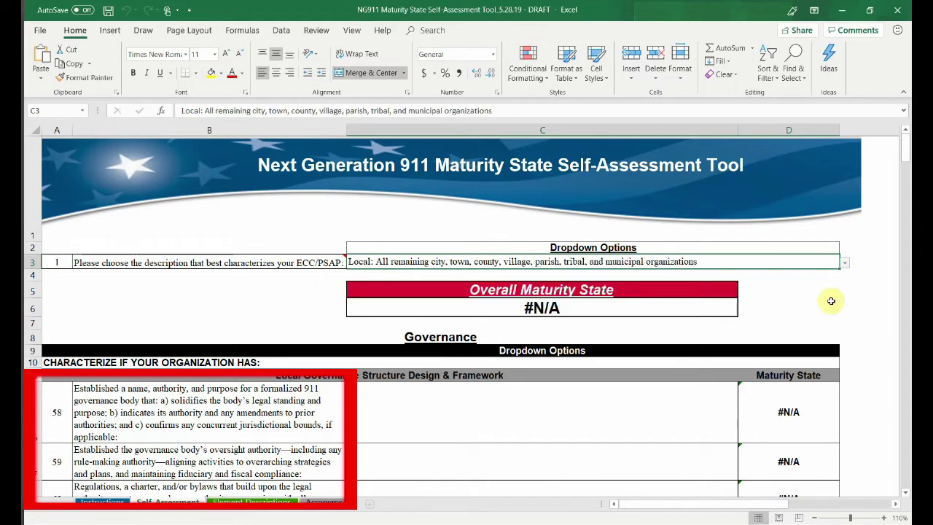
{"action": "mouse_move", "coordinate": [337, 262]}
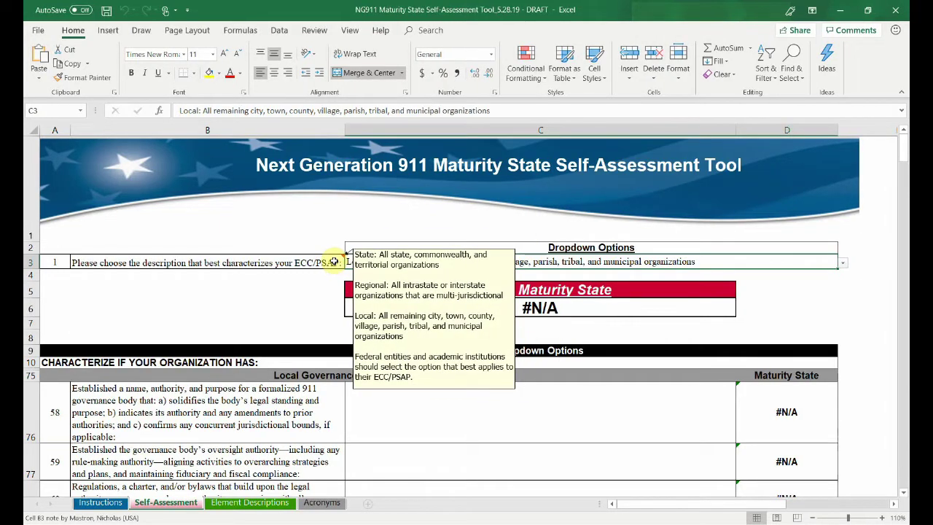
Set C3 to State and follow the Governance link to Element Descriptions
{"action": "left_click", "coordinate": [842, 263]}
{"action": "left_click", "coordinate": [829, 293]}
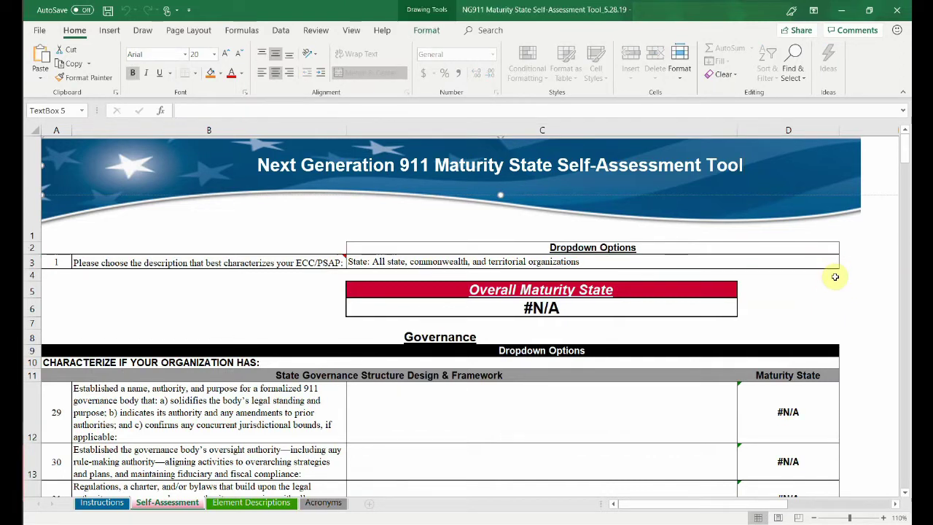
{"action": "left_click", "coordinate": [453, 338]}
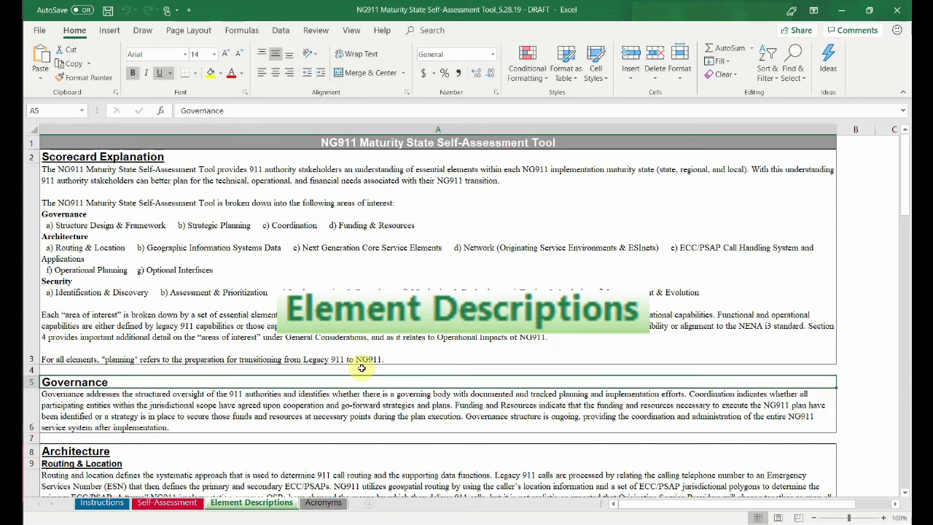
View the Acronyms sheet, then scroll through the Self-Assessment sections
{"action": "left_click", "coordinate": [326, 503]}
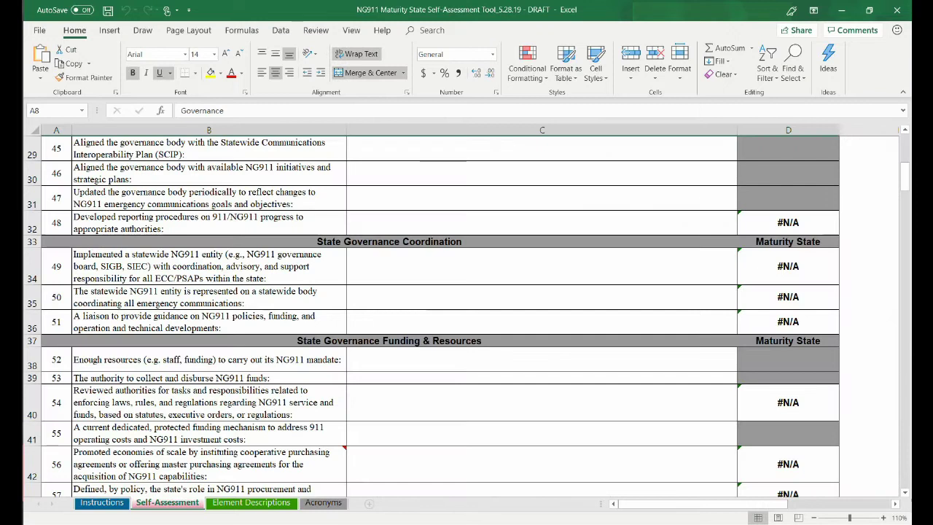
{"action": "scroll", "coordinate": [452, 396], "scroll_direction": "down", "scroll_amount": 5}
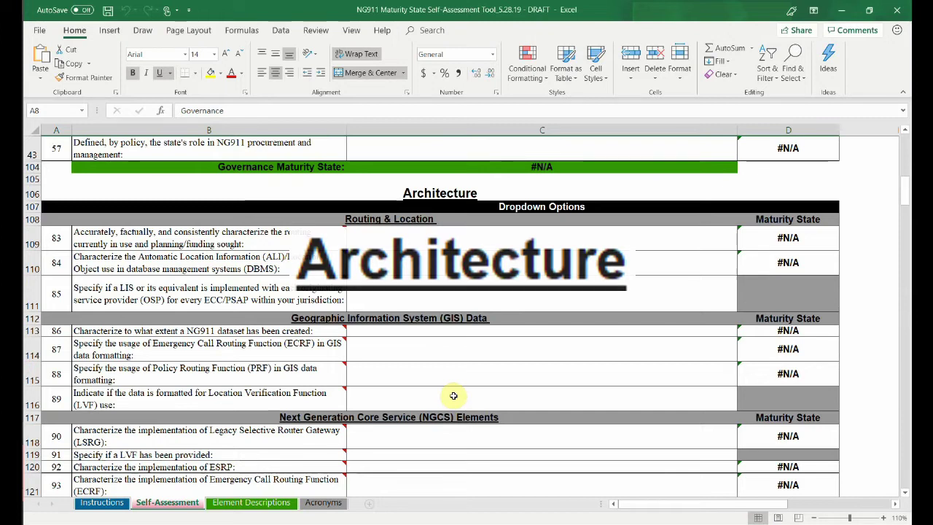
{"action": "scroll", "coordinate": [452, 395], "scroll_direction": "down", "scroll_amount": 4}
{"action": "scroll", "coordinate": [453, 396], "scroll_direction": "down", "scroll_amount": 6}
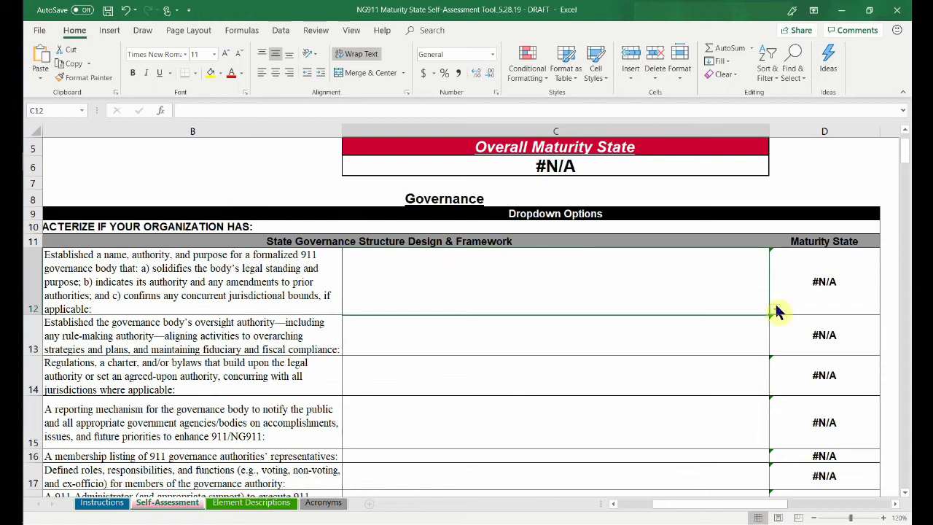
{"action": "left_click", "coordinate": [776, 310]}
{"action": "left_click", "coordinate": [775, 319]}
{"action": "left_click", "coordinate": [775, 312]}
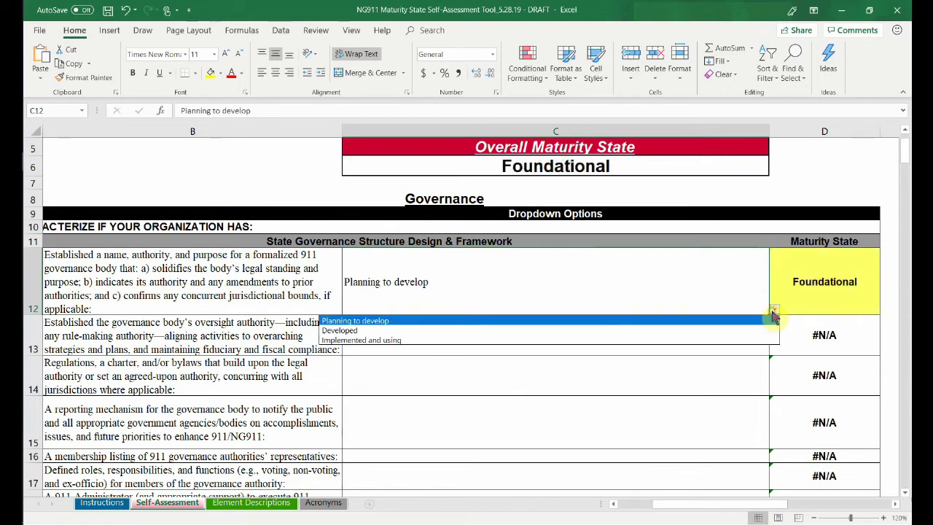
{"action": "left_click", "coordinate": [774, 330]}
{"action": "left_click", "coordinate": [773, 308]}
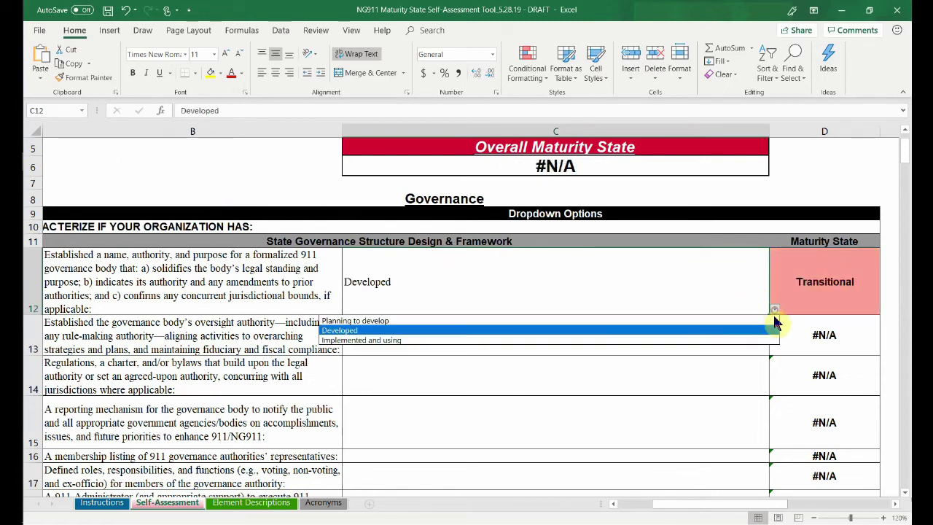
{"action": "left_click", "coordinate": [773, 339]}
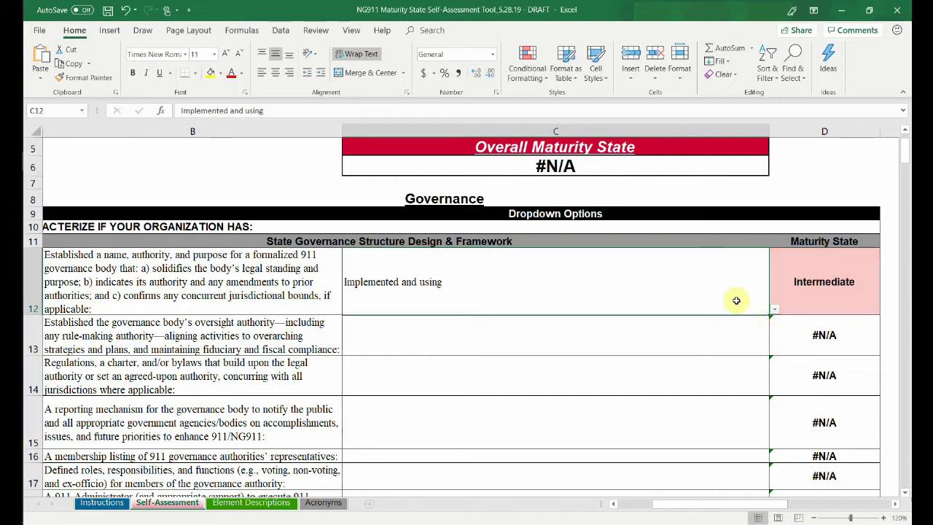
{"action": "key", "text": "Delete"}
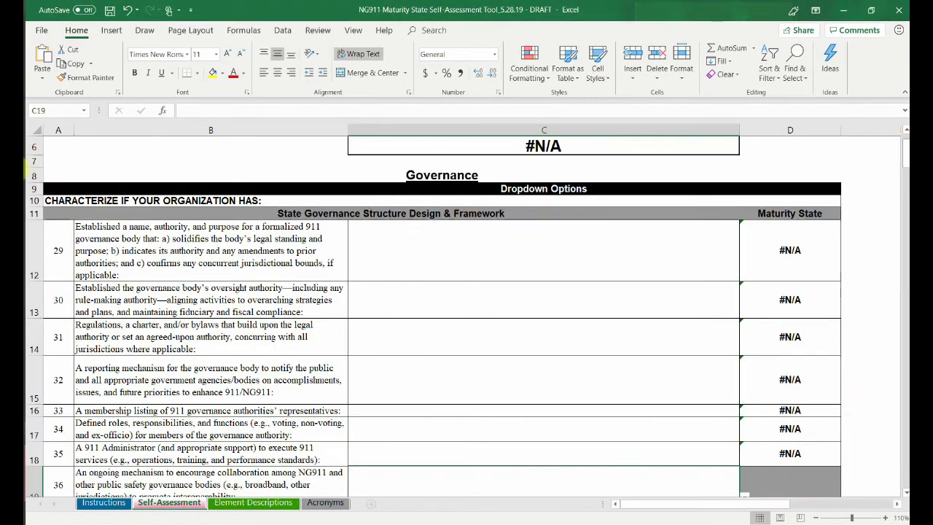
Select the grey unrated maturity cells below D19 and D29 to D31
{"action": "scroll", "coordinate": [520, 369], "scroll_direction": "down", "scroll_amount": 4}
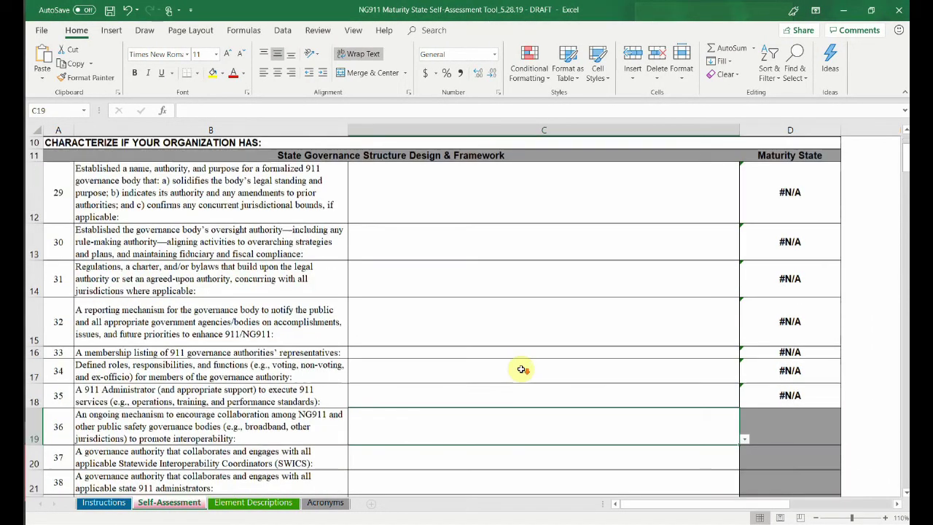
{"action": "left_click_drag", "start_coordinate": [802, 186], "coordinate": [794, 306]}
{"action": "left_click_drag", "start_coordinate": [795, 418], "coordinate": [798, 467]}
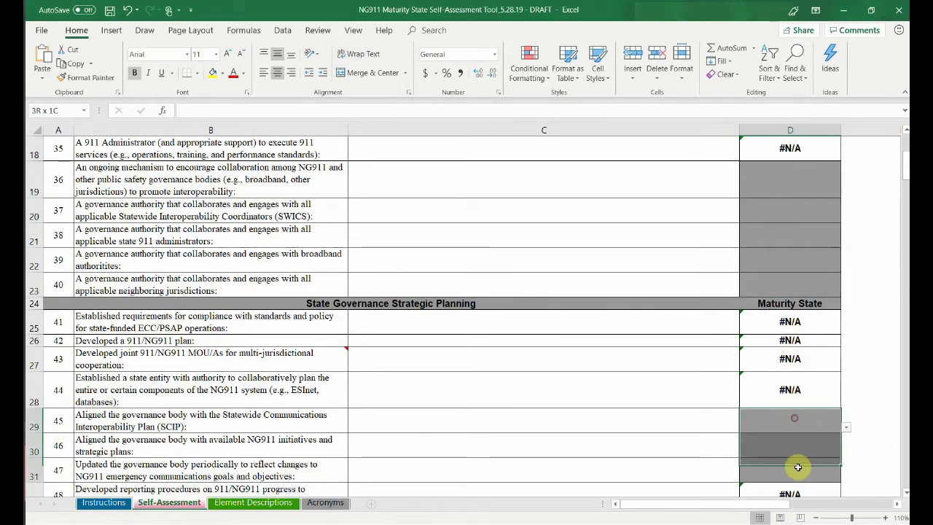
Answer question 36 in C19 with Yes, then change it to N/A
{"action": "left_click", "coordinate": [715, 186]}
{"action": "left_click", "coordinate": [745, 196]}
{"action": "left_click", "coordinate": [745, 194]}
{"action": "left_click", "coordinate": [743, 196]}
{"action": "key", "text": "Up"}
{"action": "key", "text": "Return"}
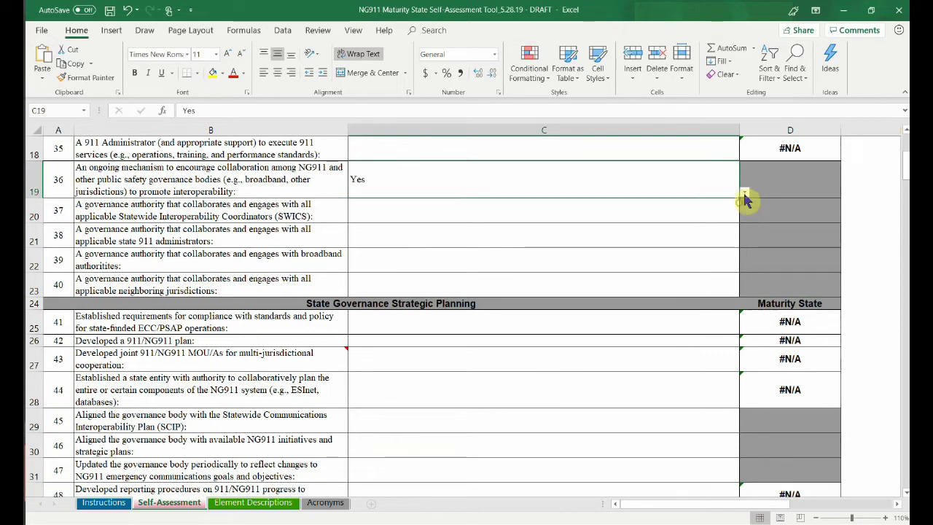
{"action": "left_click", "coordinate": [745, 196]}
{"action": "left_click", "coordinate": [738, 218]}
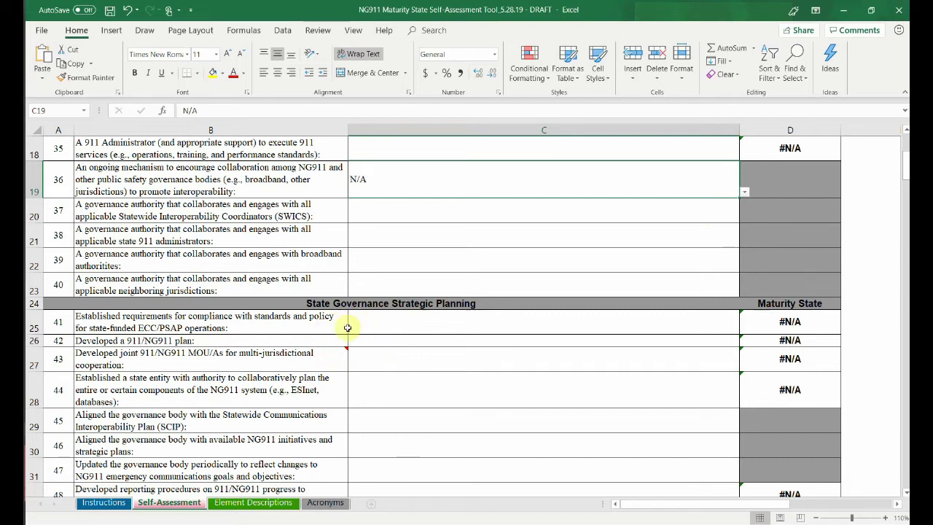
{"action": "mouse_move", "coordinate": [333, 355]}
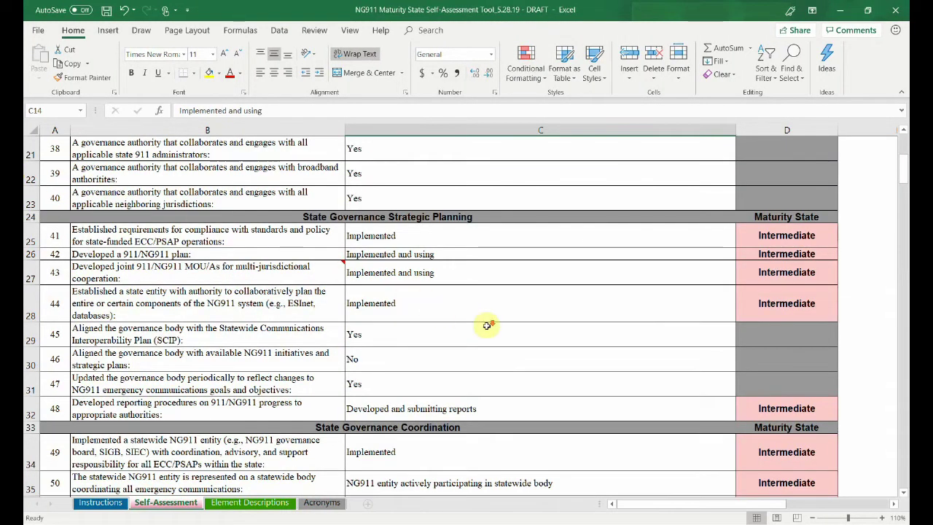
Scroll down through the answered questions and back up to the Overall Maturity State
{"action": "scroll", "coordinate": [488, 324], "scroll_direction": "down", "scroll_amount": 3}
{"action": "scroll", "coordinate": [487, 326], "scroll_direction": "down", "scroll_amount": 3}
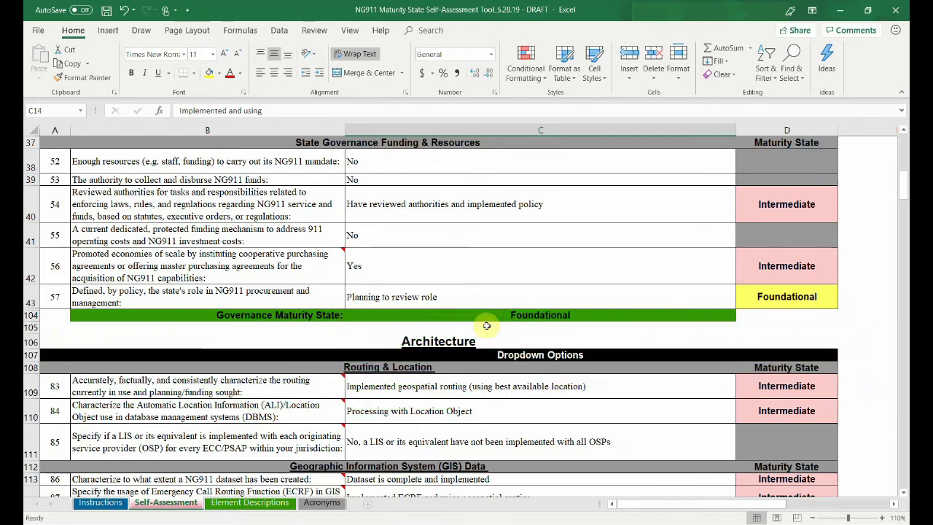
{"action": "scroll", "coordinate": [486, 326], "scroll_direction": "up", "scroll_amount": 7}
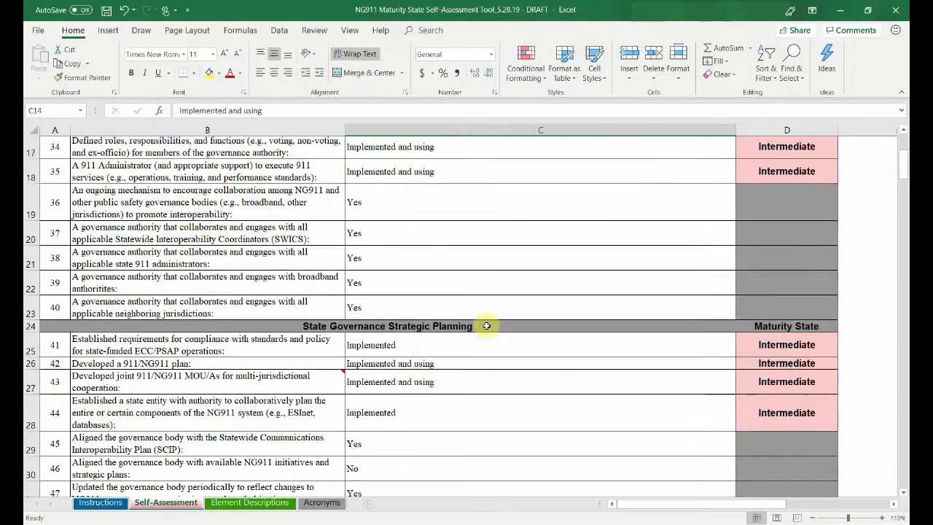
{"action": "scroll", "coordinate": [486, 326], "scroll_direction": "up", "scroll_amount": 6}
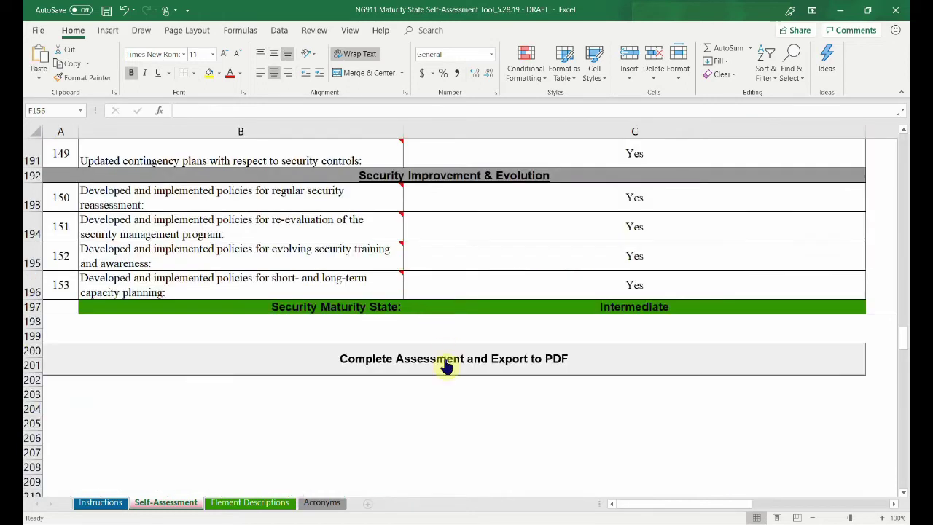
Export the completed assessment to PDF and open the PDF from Documents
{"action": "left_click", "coordinate": [445, 360]}
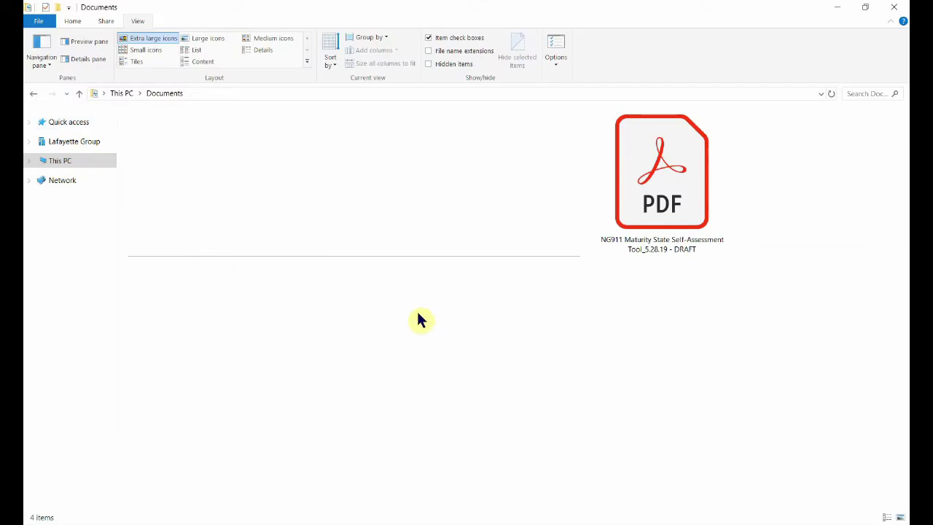
{"action": "double_click", "coordinate": [692, 255]}
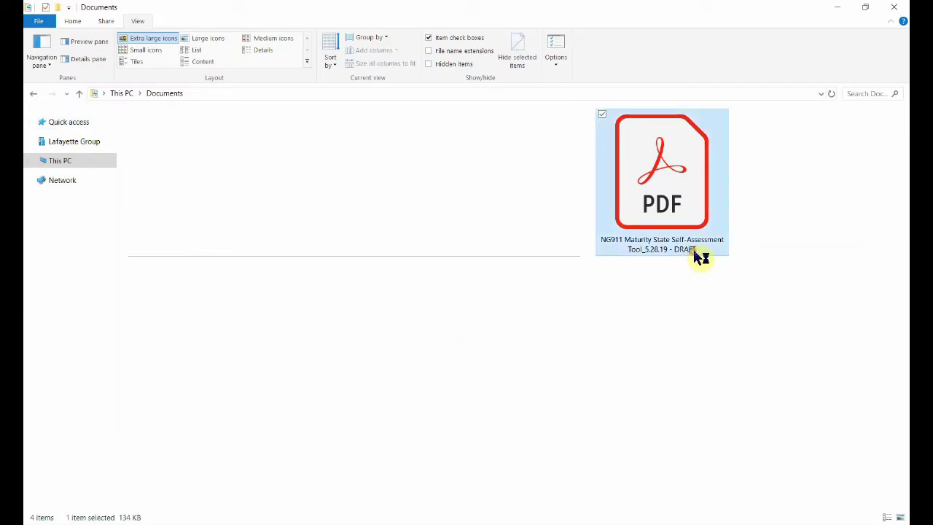